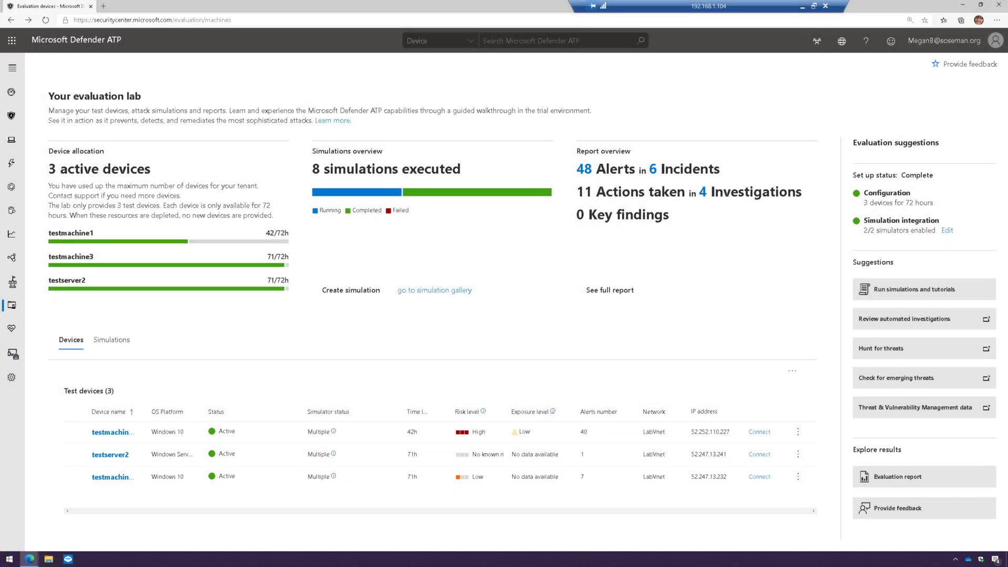
Show the evaluation lab's list of eight executed simulations
left_click(115, 345)
scroll(426, 457, "down", 1)
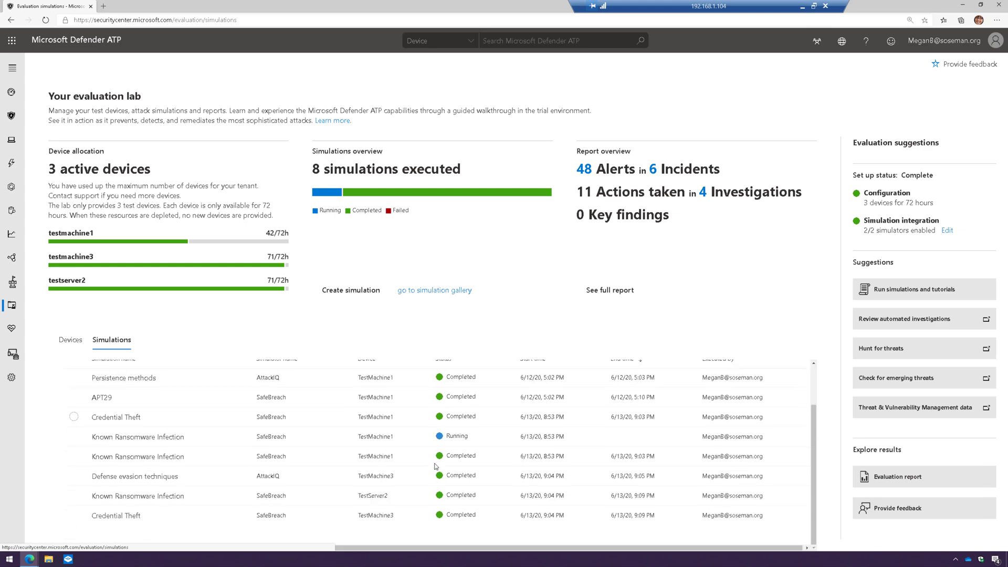
scroll(436, 465, "up", 1)
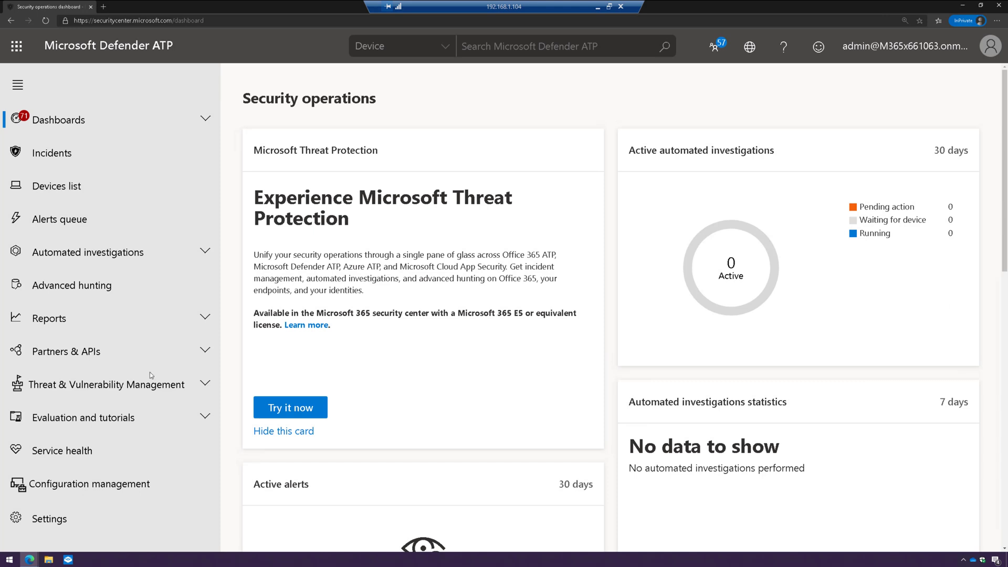
Go to the Evaluation lab under Evaluation and tutorials and start the lab setup
left_click(121, 417)
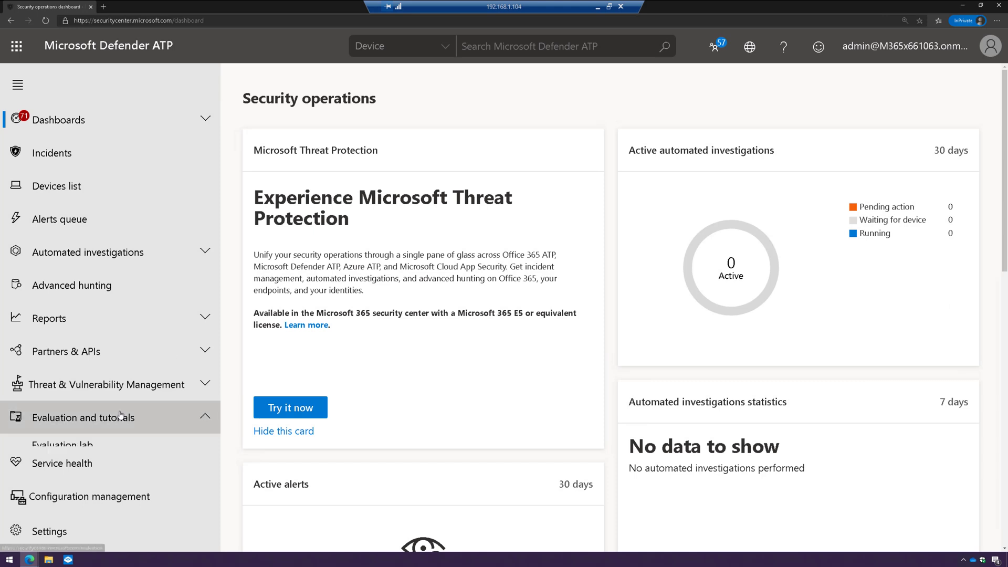
left_click(97, 447)
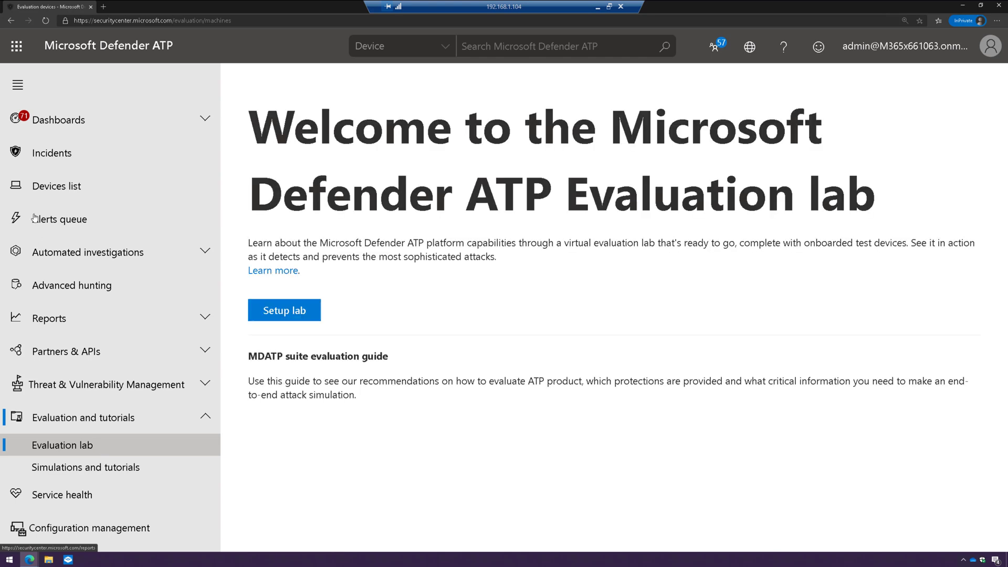
left_click(17, 84)
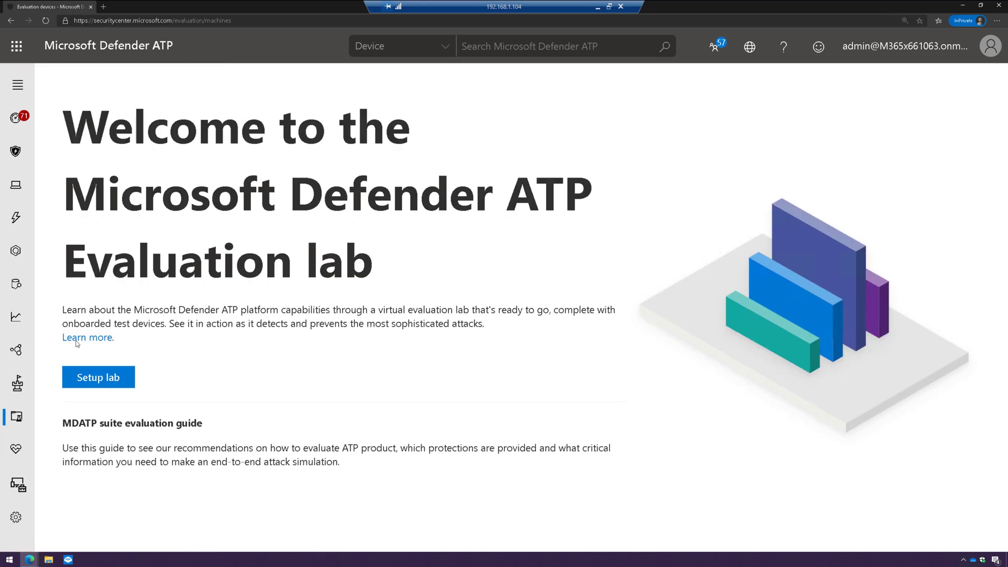
left_click(87, 383)
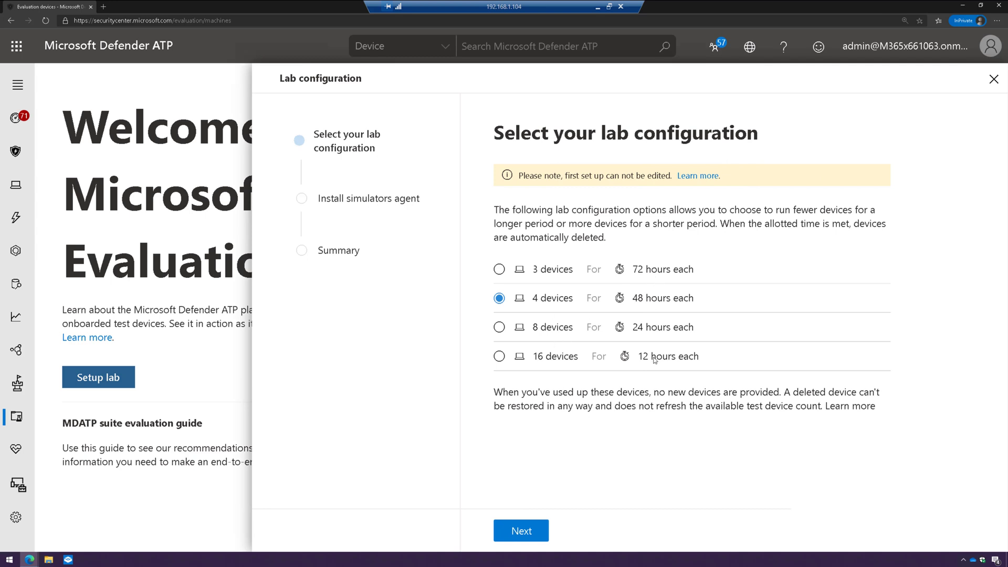
Choose the 3 devices for 72 hours each configuration and continue to the simulators agent step
left_click(559, 276)
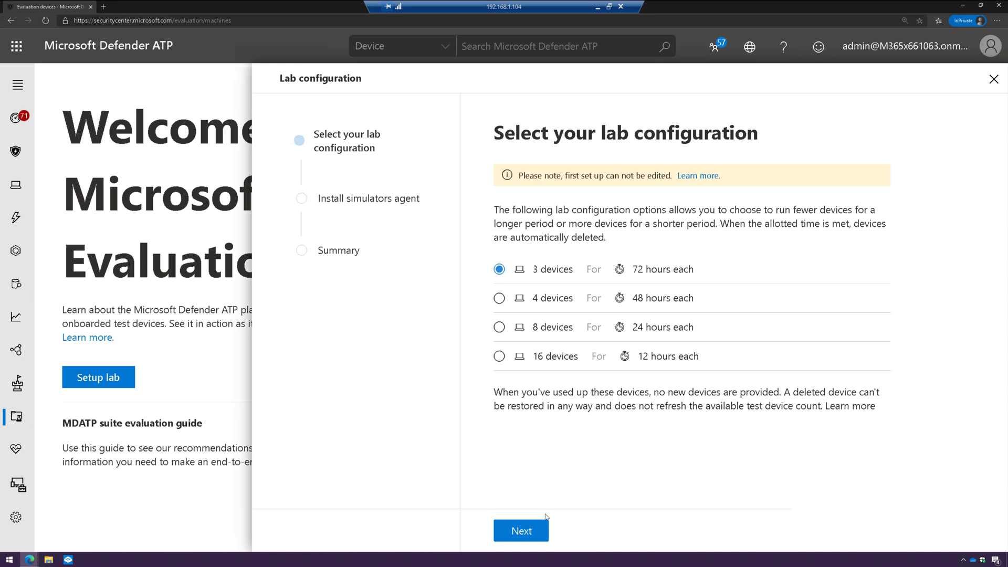
left_click(524, 540)
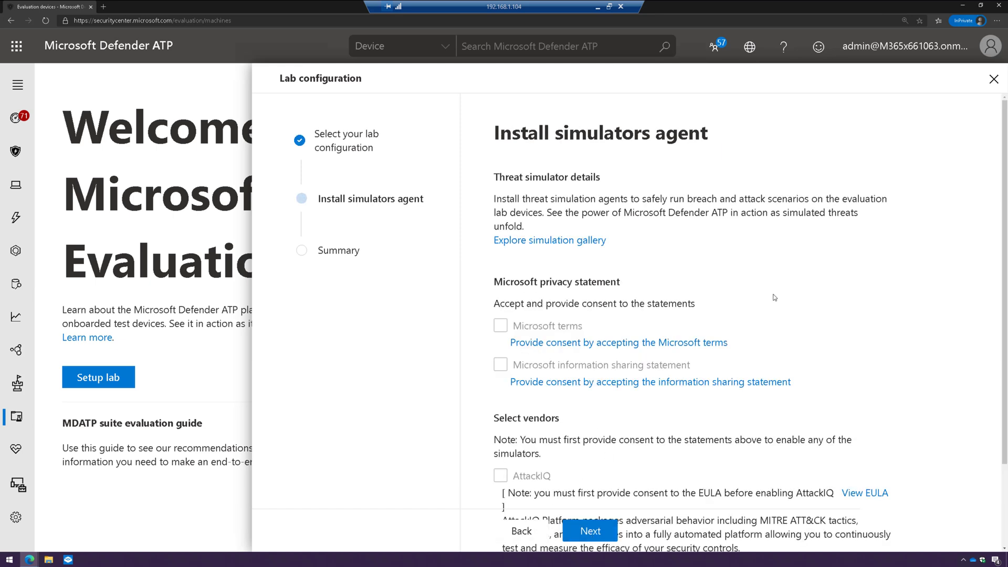
scroll(775, 297, "down", 1)
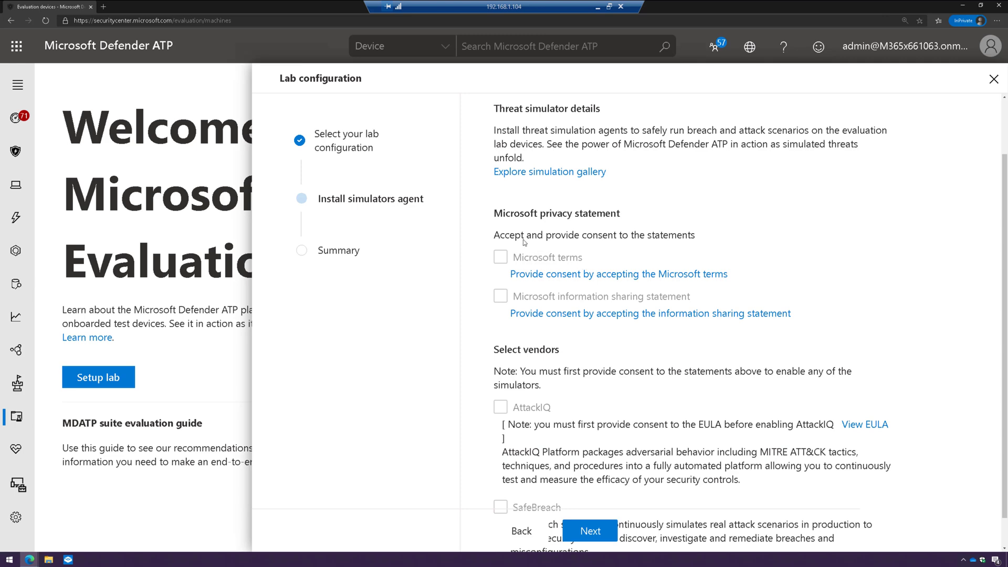
Accept the Microsoft terms and the information sharing statement
left_click(706, 277)
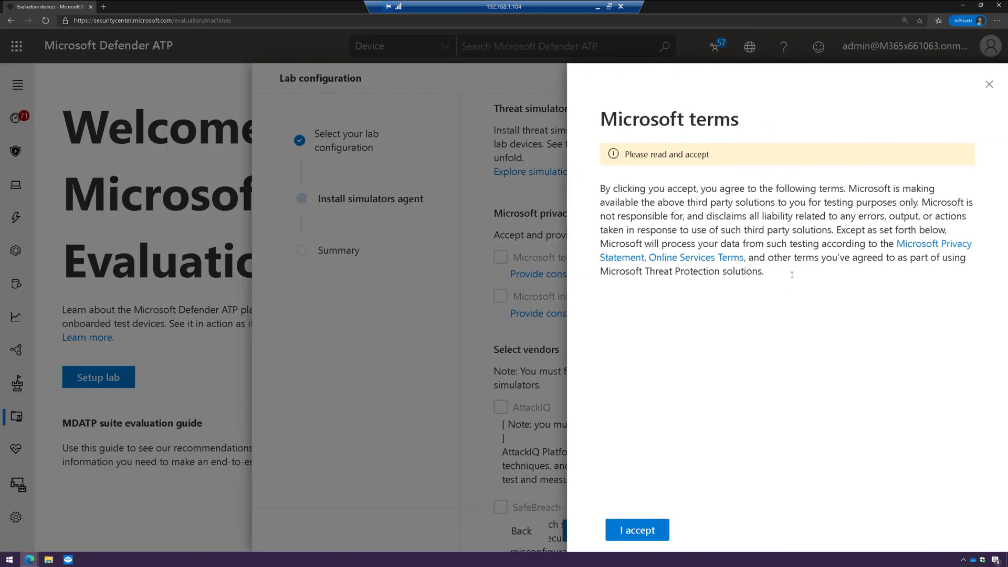
left_click(632, 534)
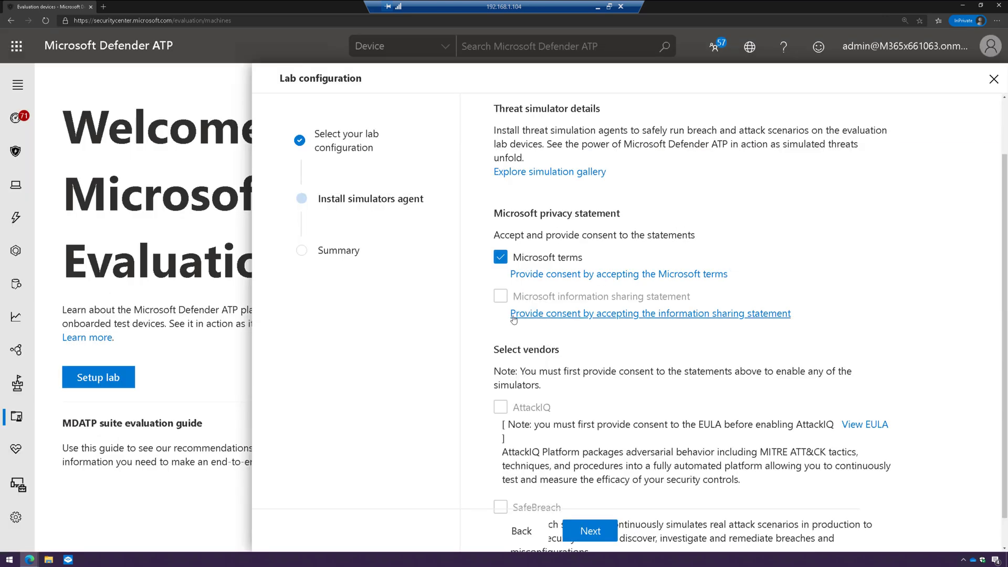
left_click(514, 313)
left_click(638, 531)
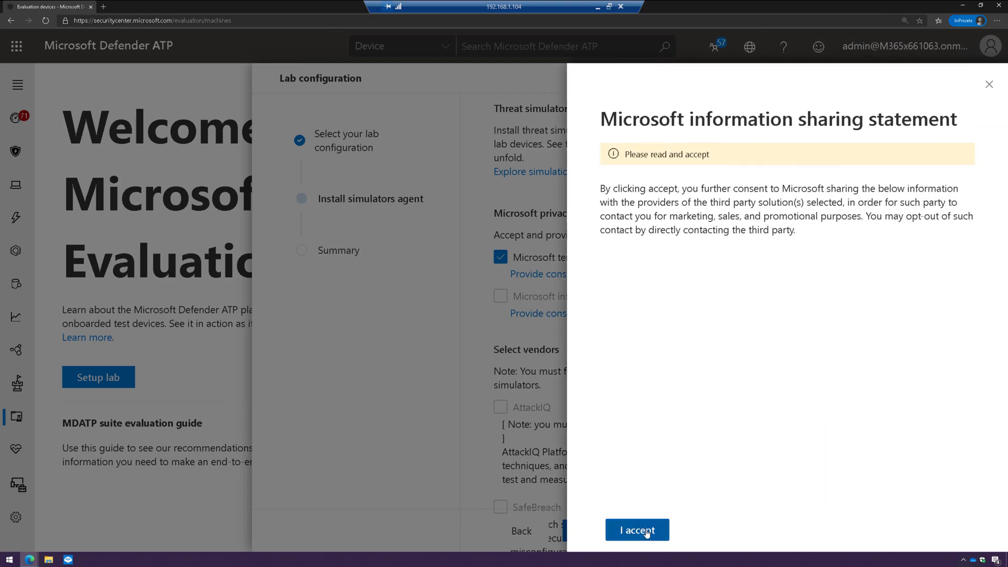
scroll(541, 417, "down", 1)
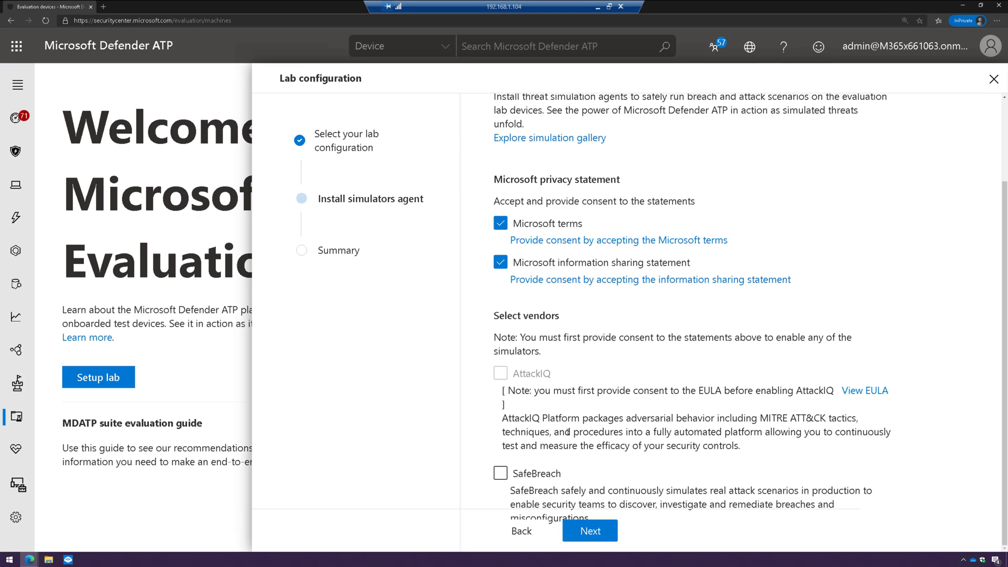
Enable the SafeBreach and AttackIQ simulators, accepting AttackIQ's license agreement
left_click(500, 473)
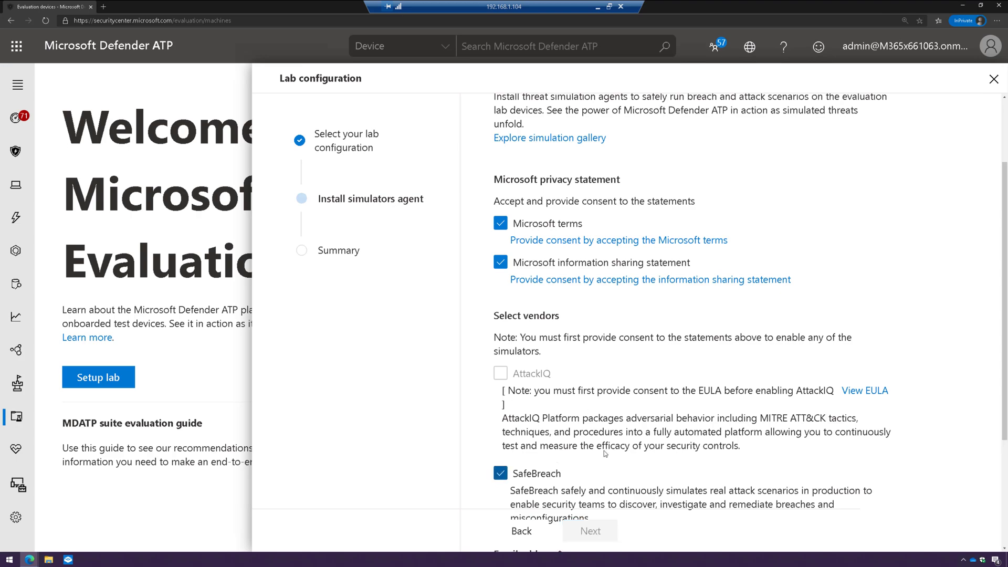
left_click(854, 395)
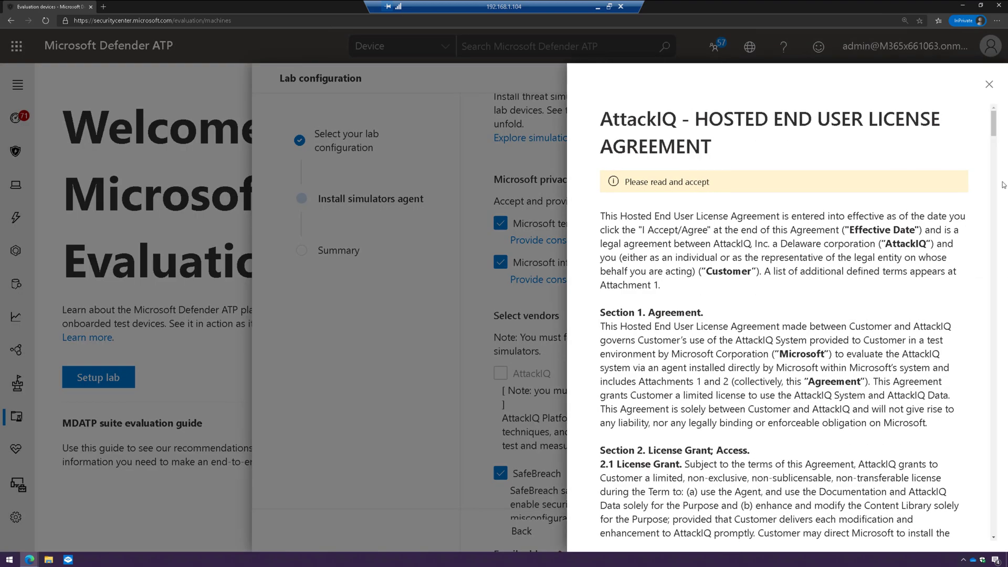
left_click_drag(993, 122, 1000, 546)
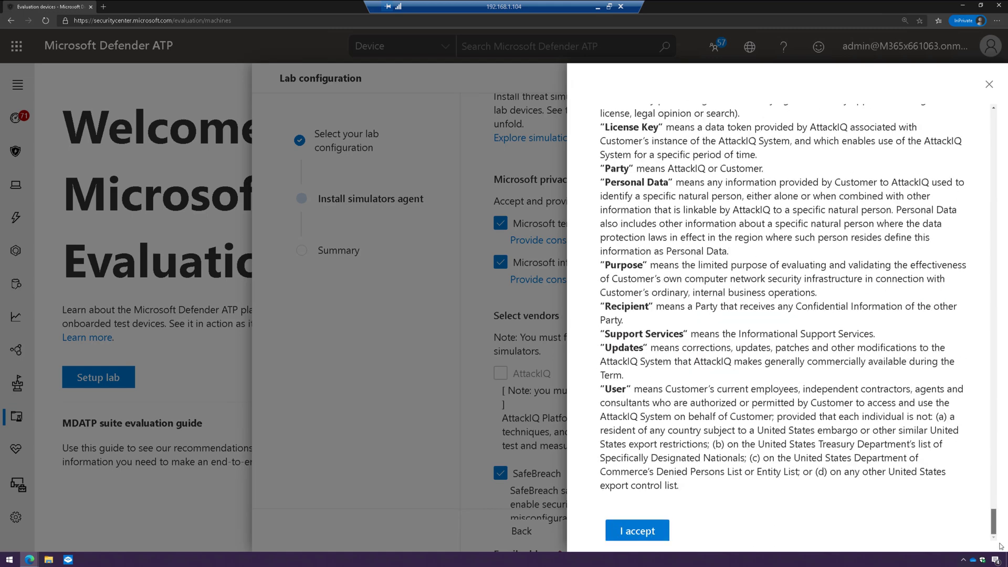
left_click(626, 531)
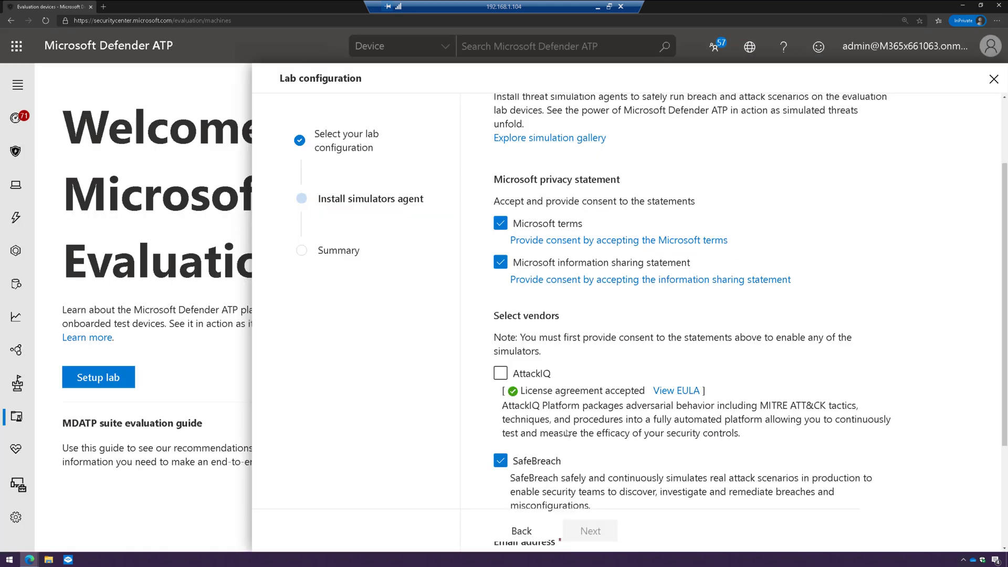
left_click(500, 372)
scroll(887, 377, "down", 3)
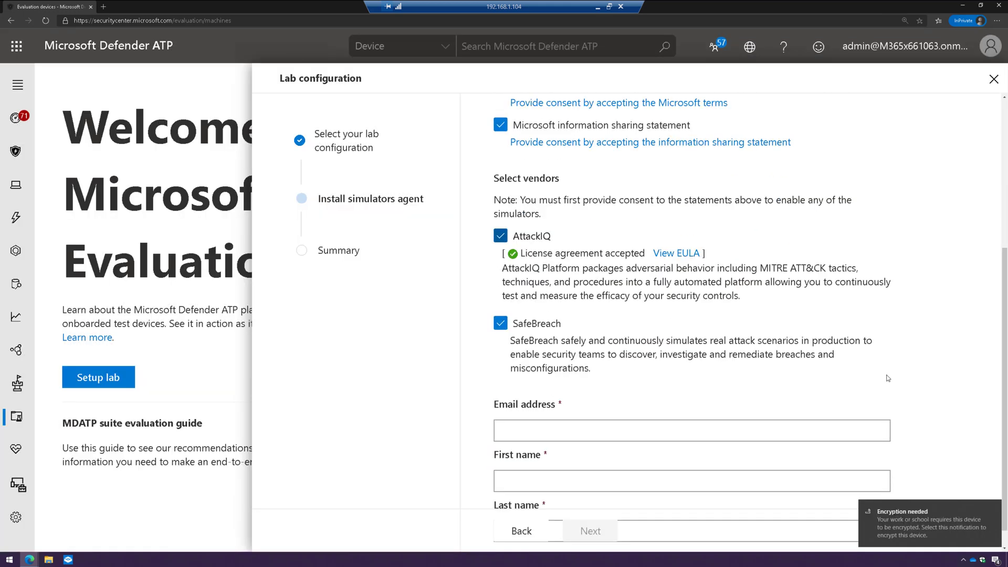
Enter the contact email, first and last name, review the summary and create the evaluation lab
left_click(845, 409)
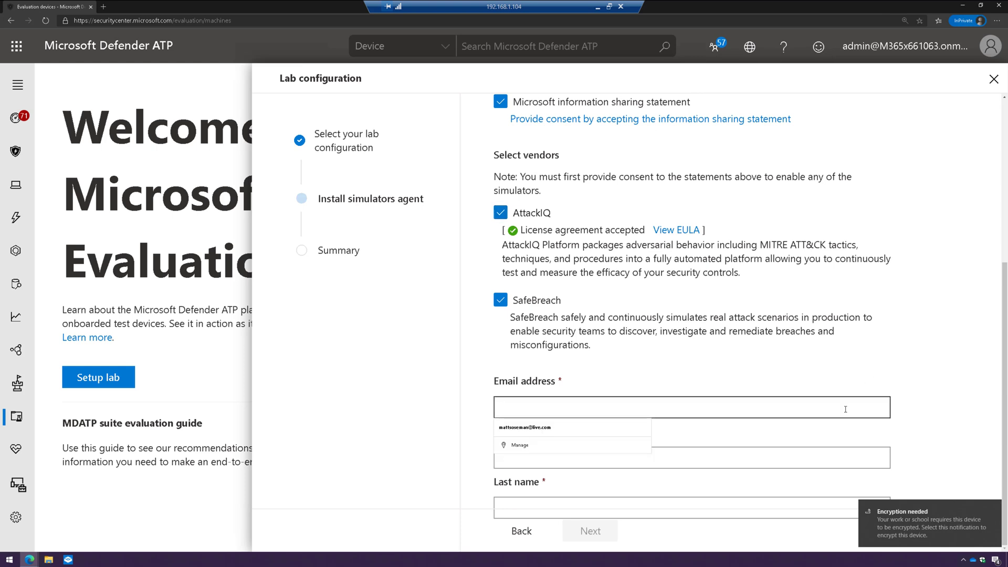
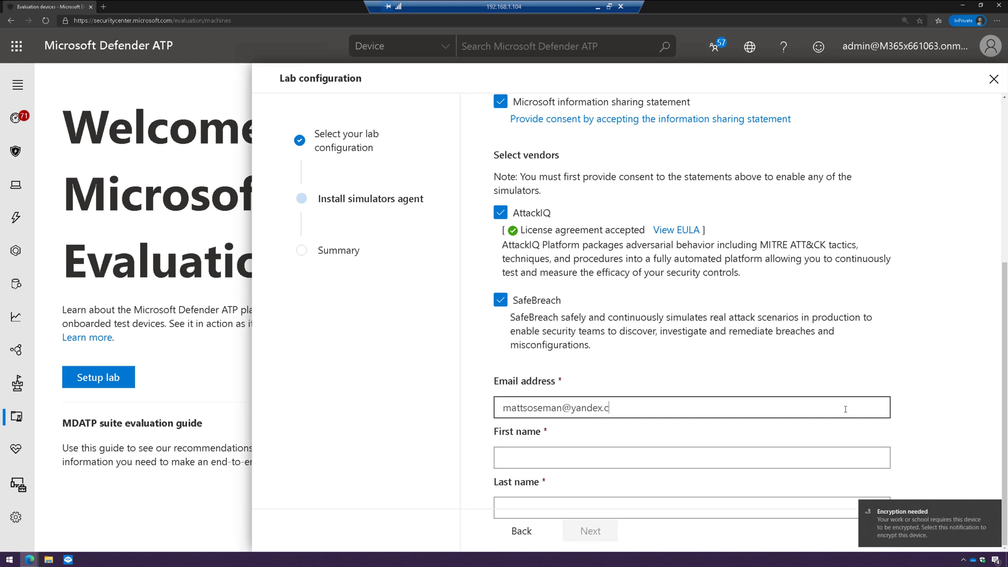
key("Tab")
type("Matt")
key("Tab")
type("S")
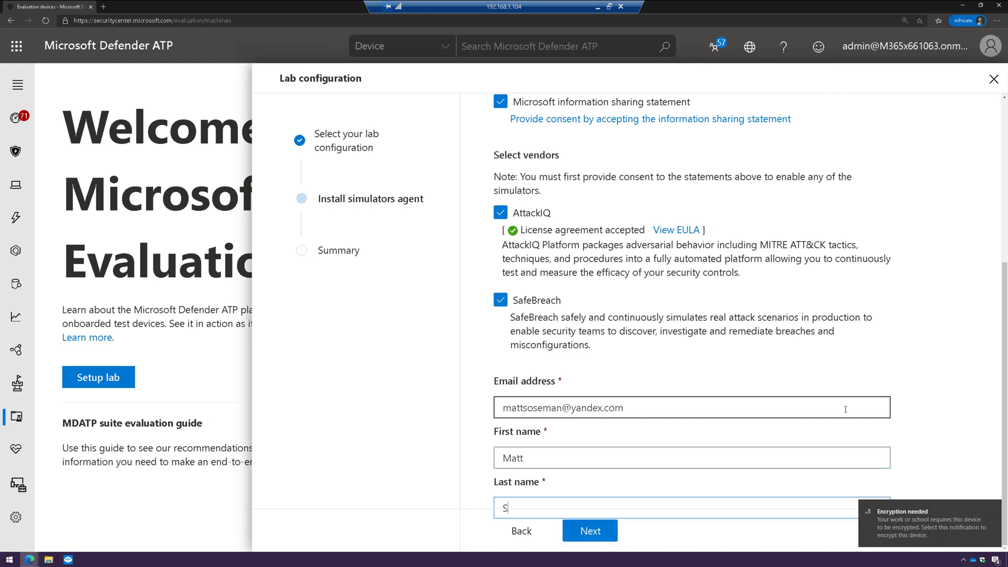
type("oseman")
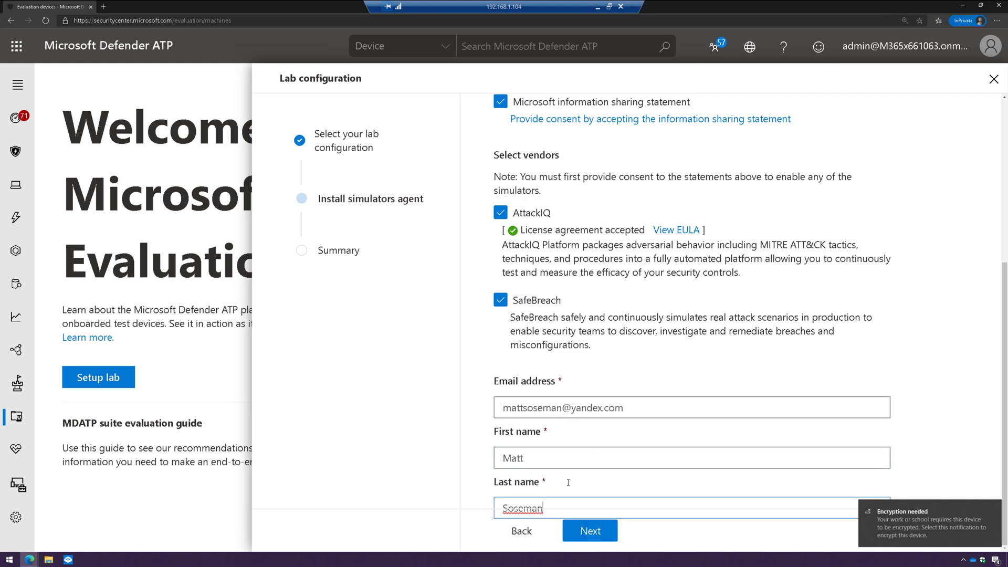
left_click(594, 533)
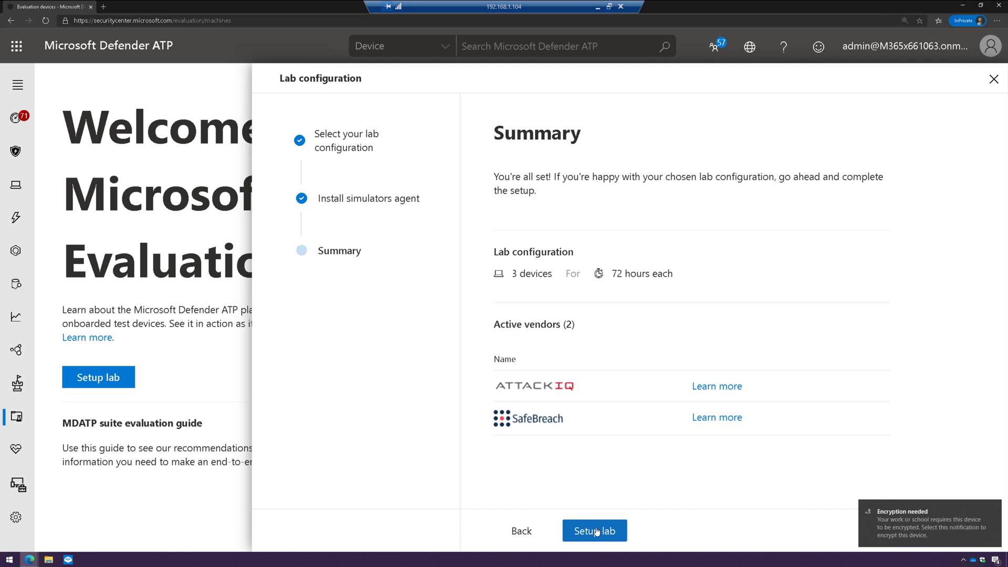
left_click(595, 532)
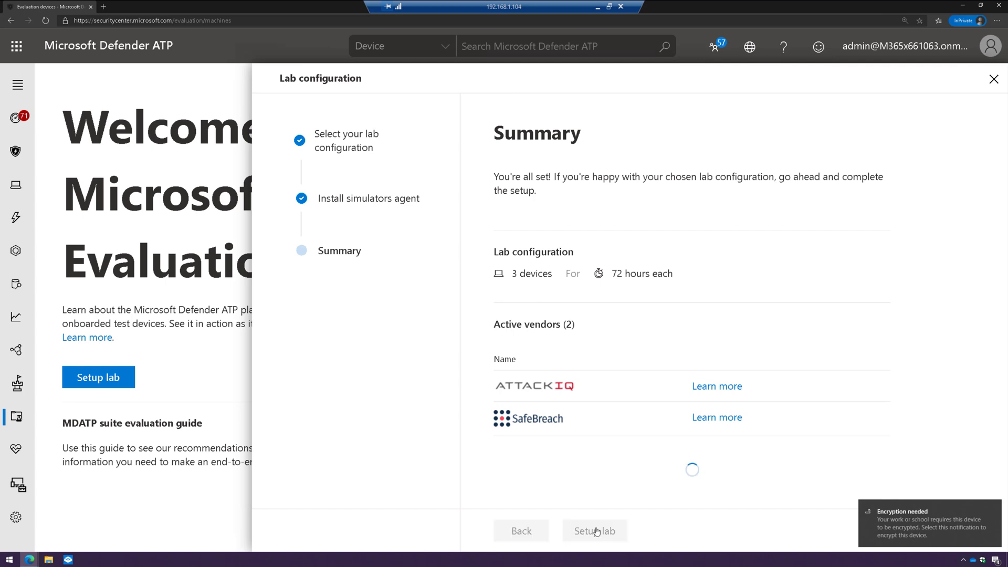
Close the lab configuration summary and return to the lab page
left_click(994, 509)
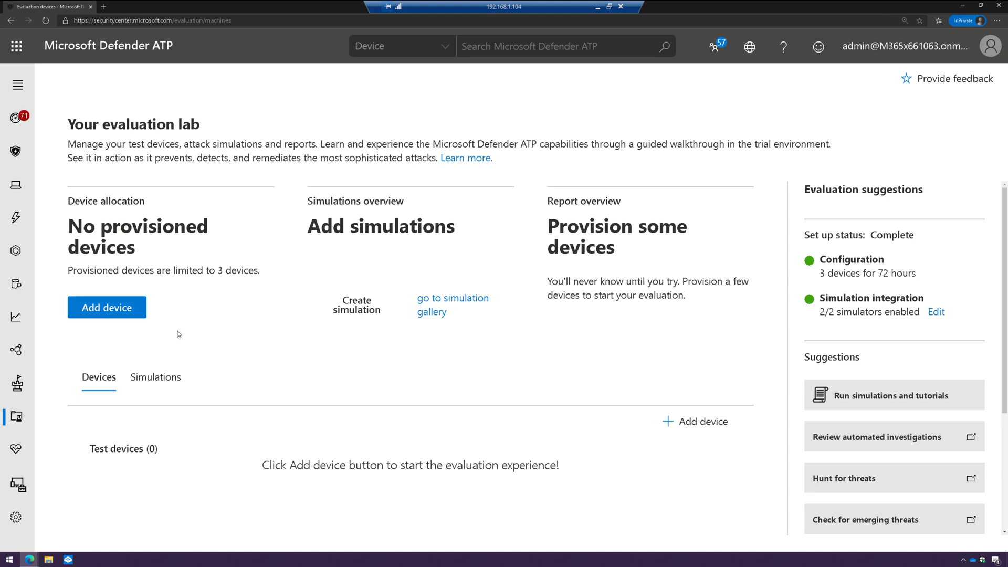
Add a Windows 10 test device (testmachine1) to the lab and dismiss its connection details
left_click(106, 308)
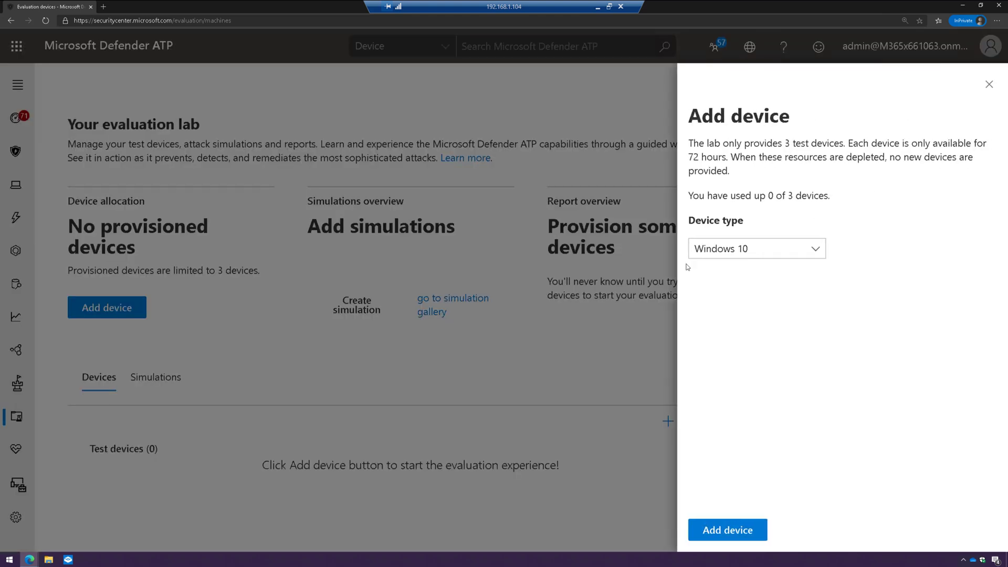
left_click(753, 253)
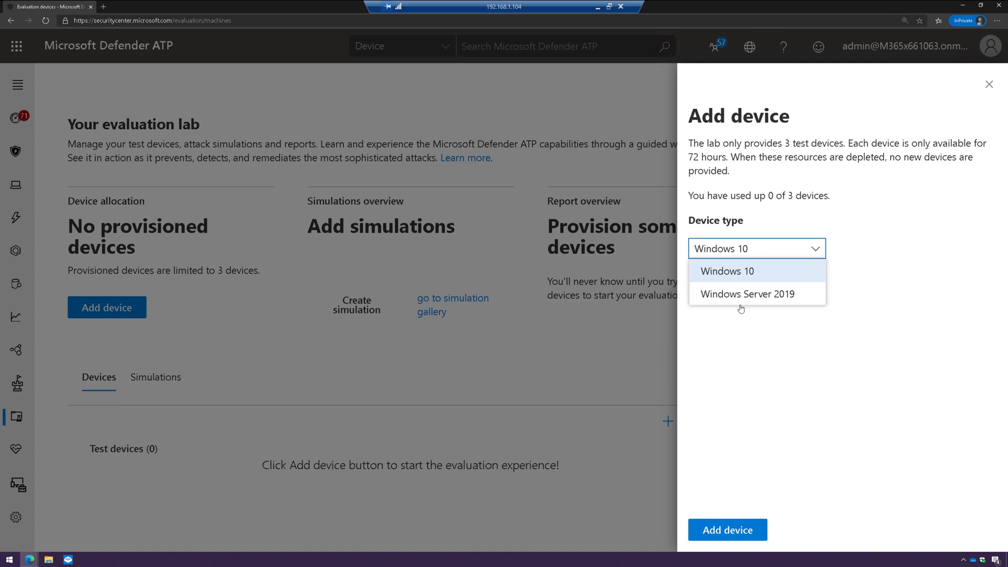
left_click(726, 531)
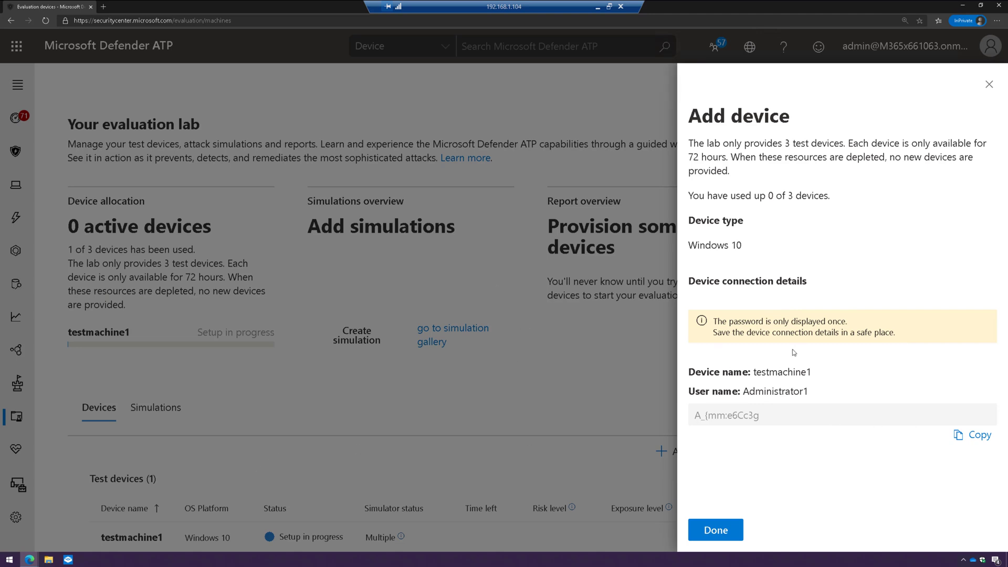
left_click(713, 529)
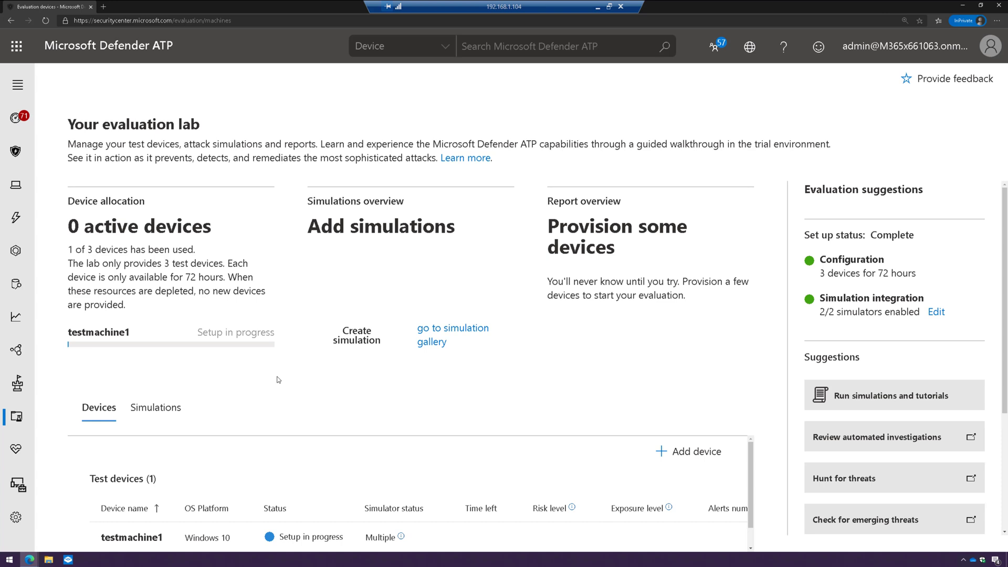
scroll(236, 462, "down", 1)
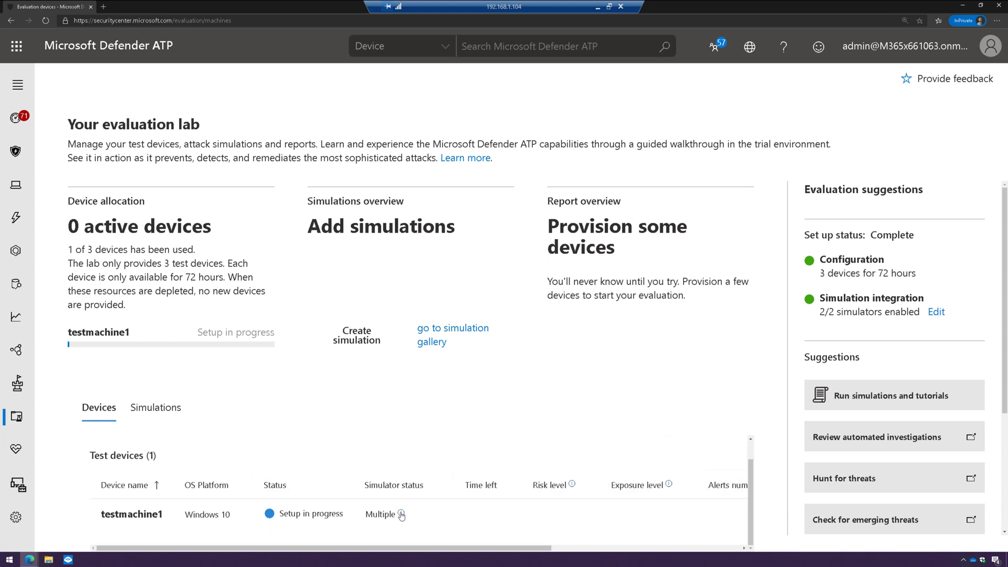
mouse_move(400, 536)
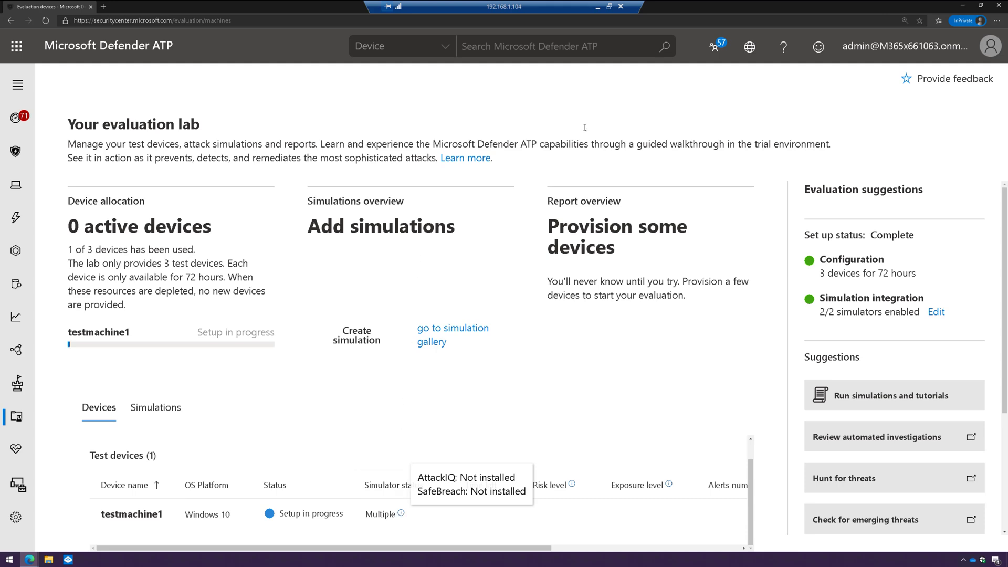
Switch to the browser window with the populated evaluation lab
left_click(962, 7)
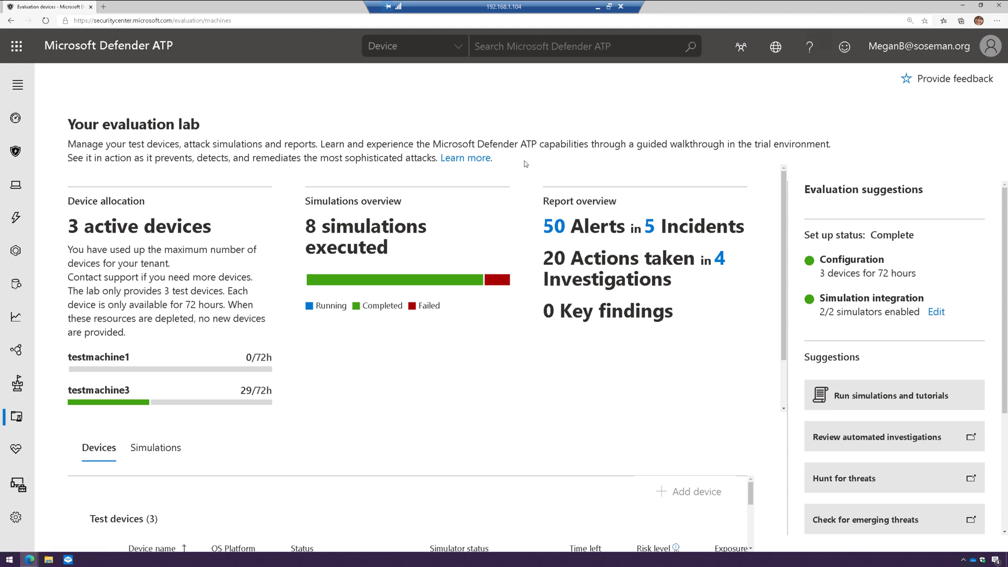
Zoom the page out and show the lab's list of eight executed simulations
key("ctrl+minus")
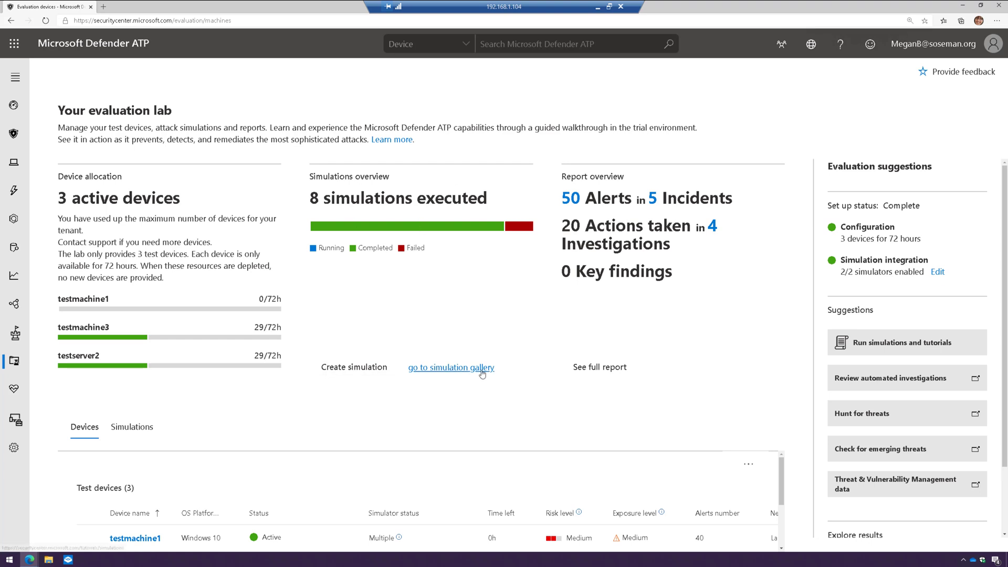
left_click(134, 429)
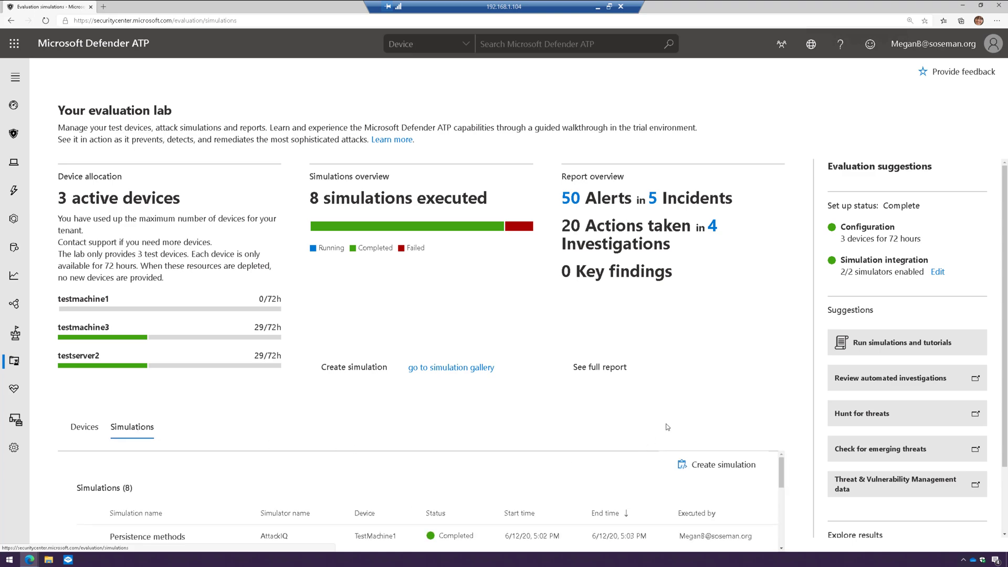
key("ctrl+plus")
key("ctrl+minus")
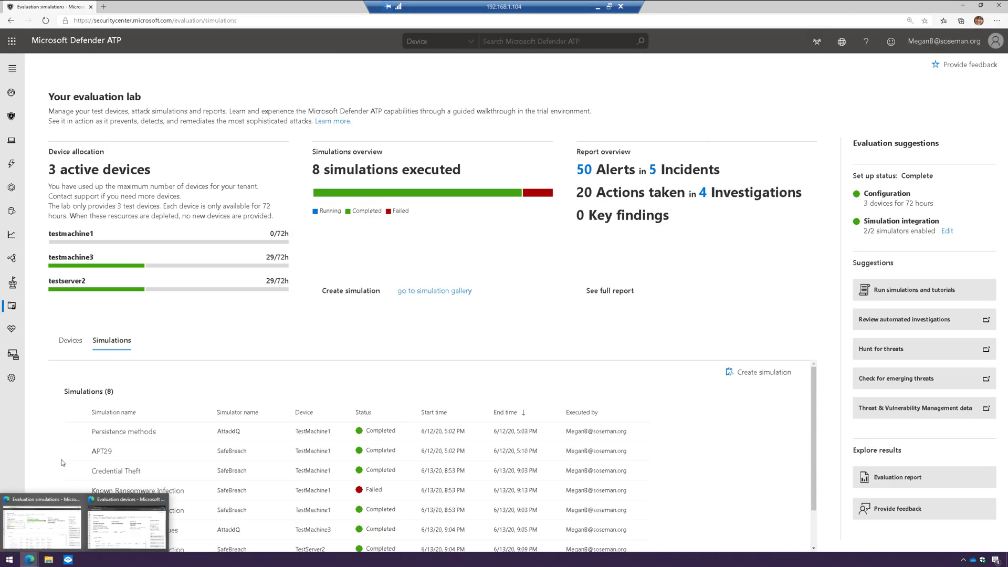
left_click(75, 453)
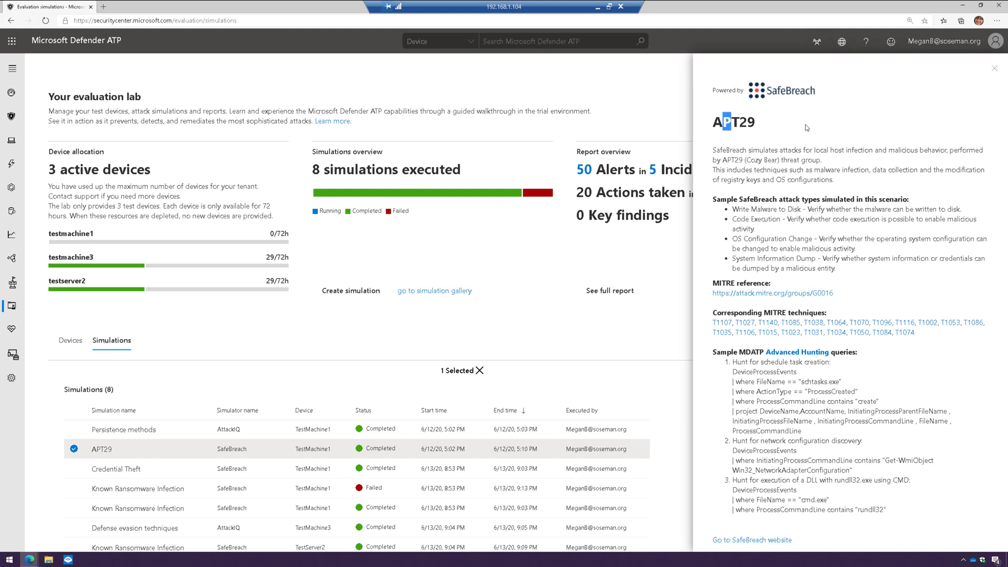
left_click_drag(714, 122, 757, 123)
left_click(993, 69)
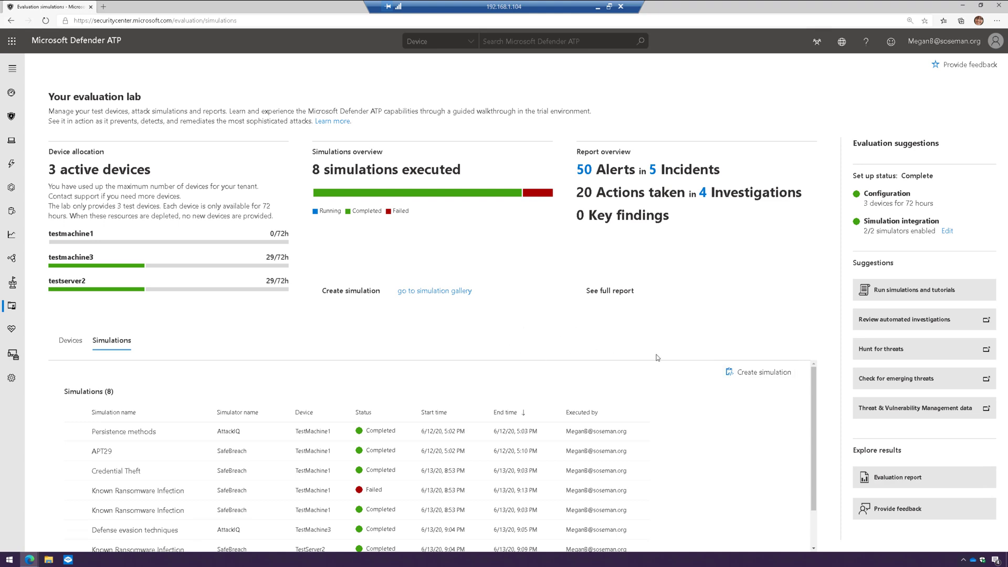
Create an AttackIQ Defense evasion techniques simulation against testmachine3
left_click(760, 371)
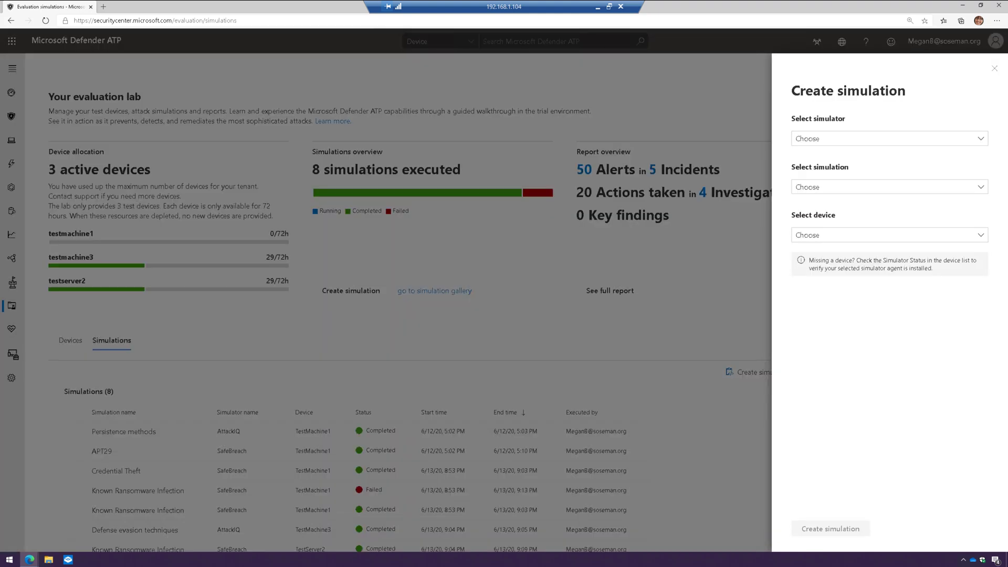
left_click(887, 135)
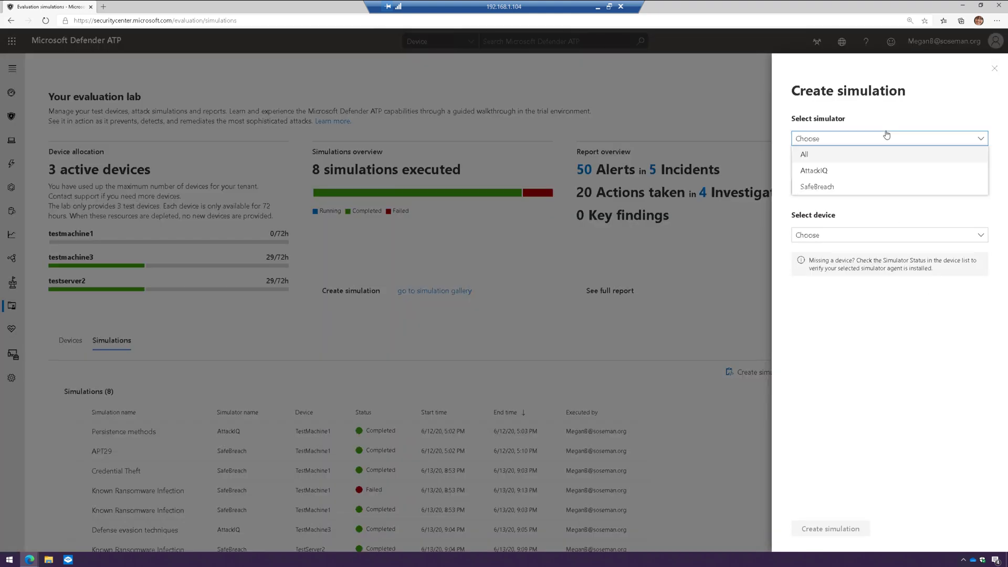
left_click(857, 174)
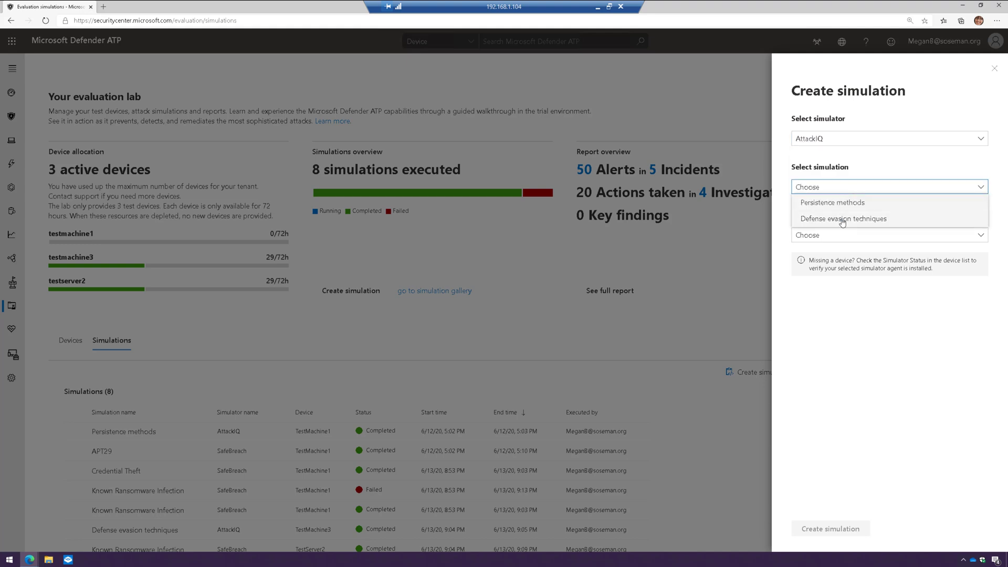
left_click(840, 217)
left_click(831, 270)
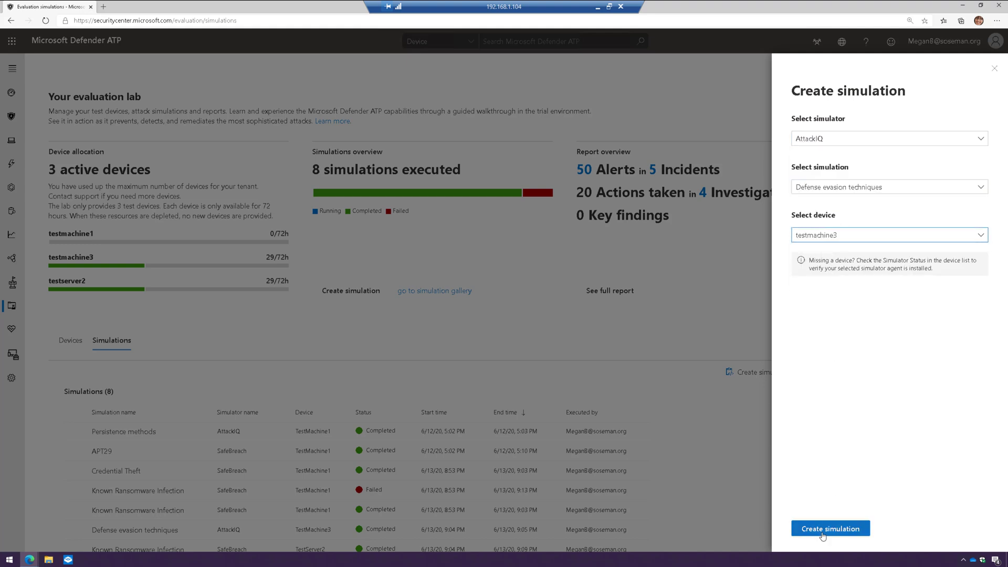
left_click(995, 70)
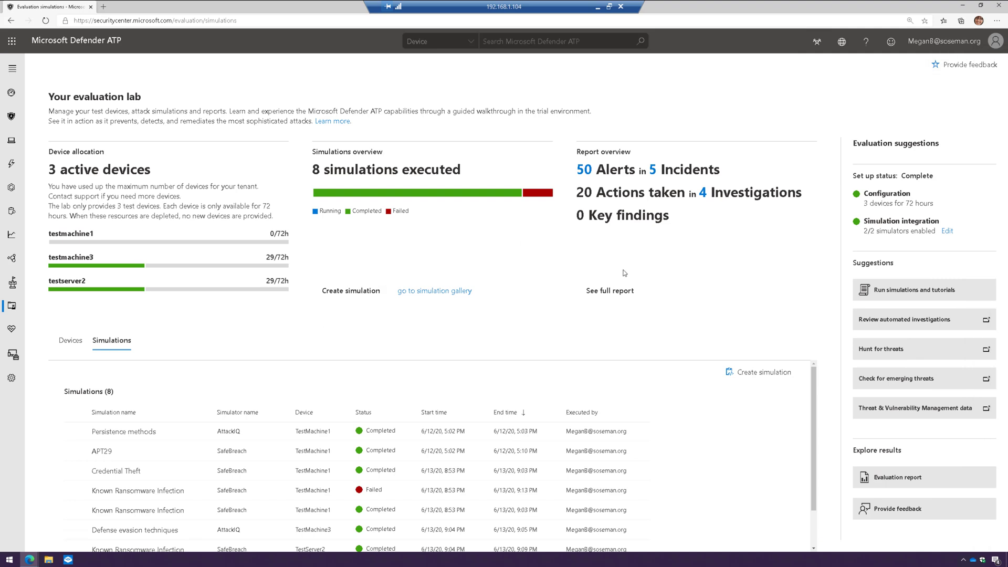
Open the full evaluation report and enlarge the page for reading
left_click(619, 299)
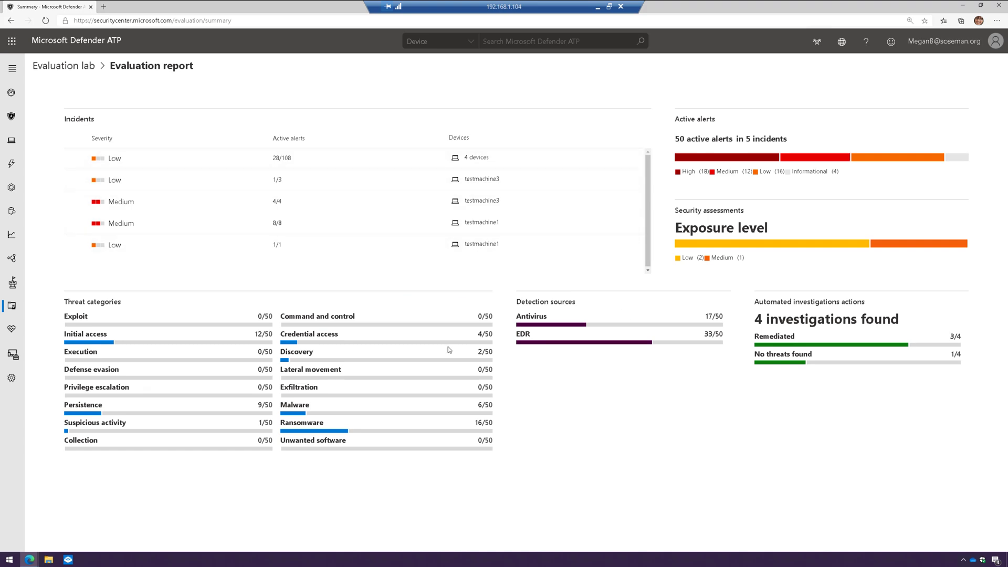
key("ctrl+plus")
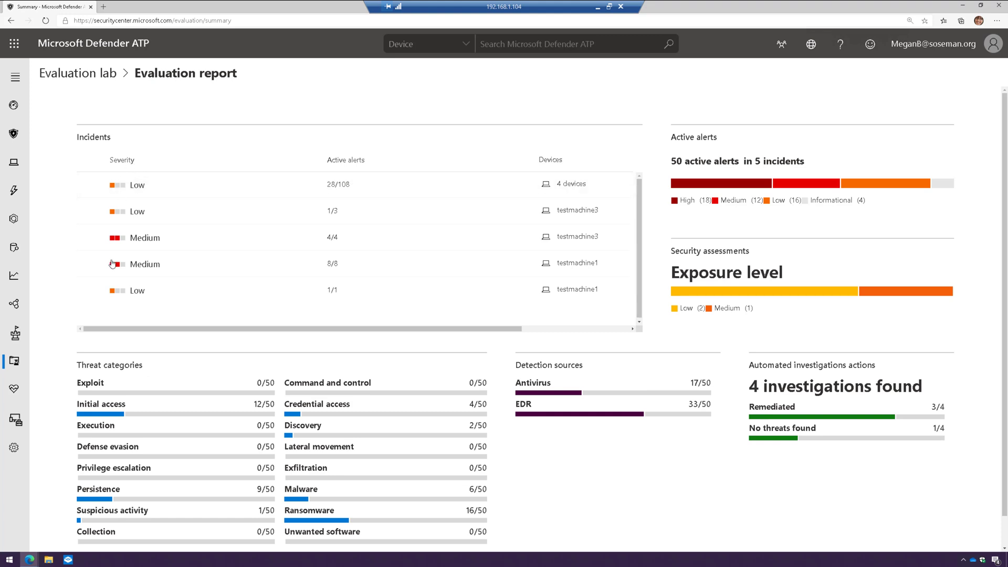
mouse_move(118, 223)
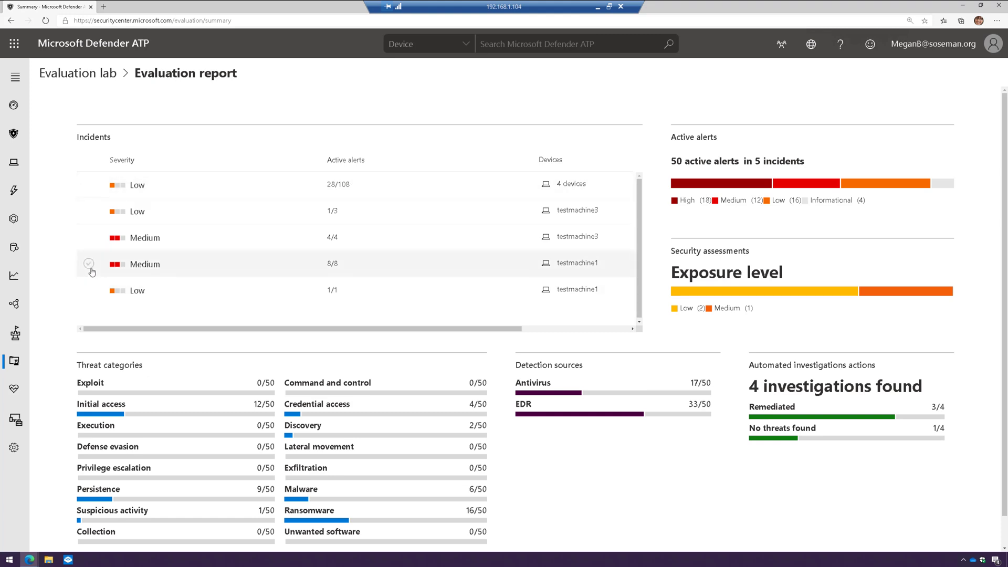
Bring up the full page for incident 88 from the Medium 8/8 incident row
left_click(89, 265)
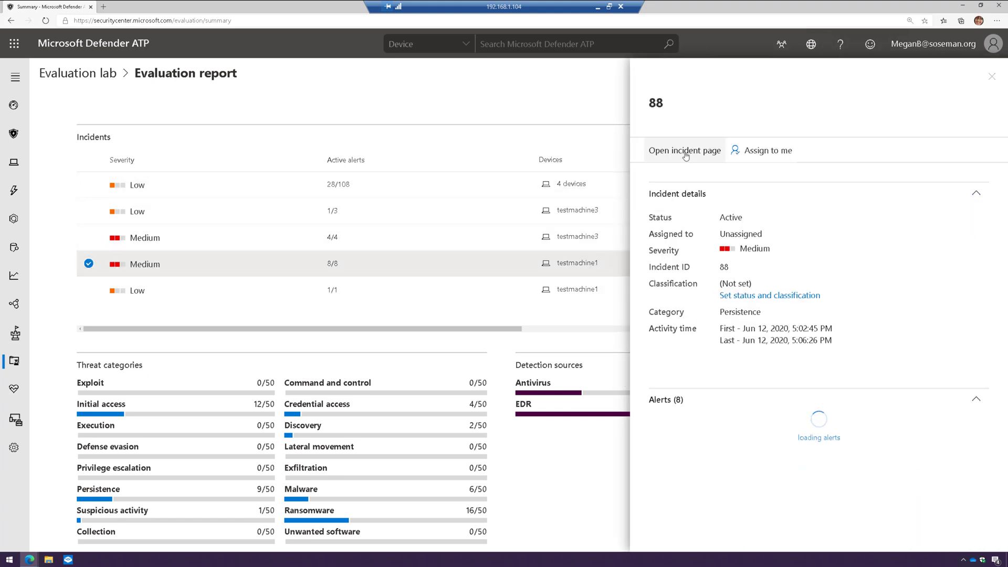
left_click(689, 150)
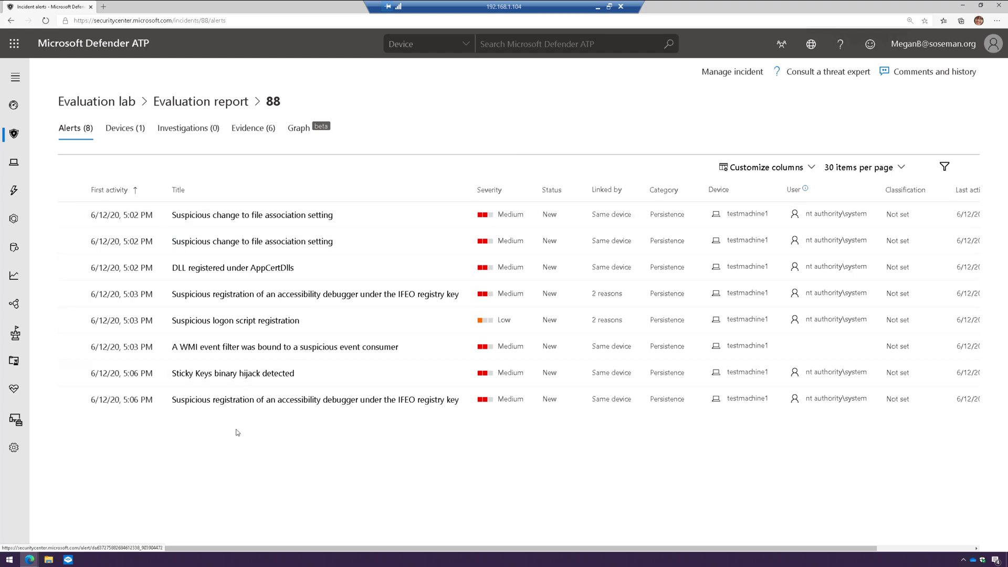
Review the incident's evidence as the list of suspicious processes on testmachine1
left_click(250, 132)
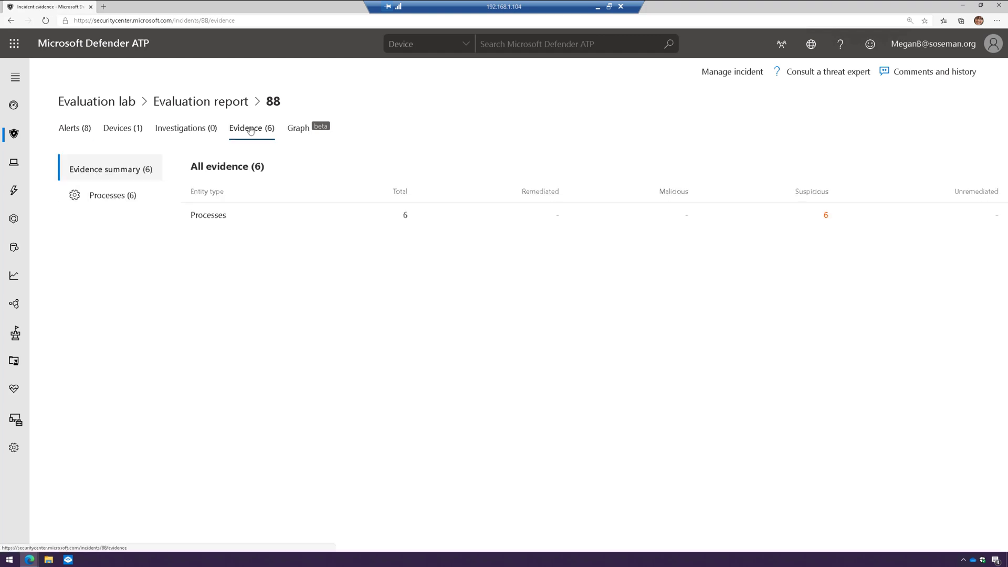
left_click(260, 215)
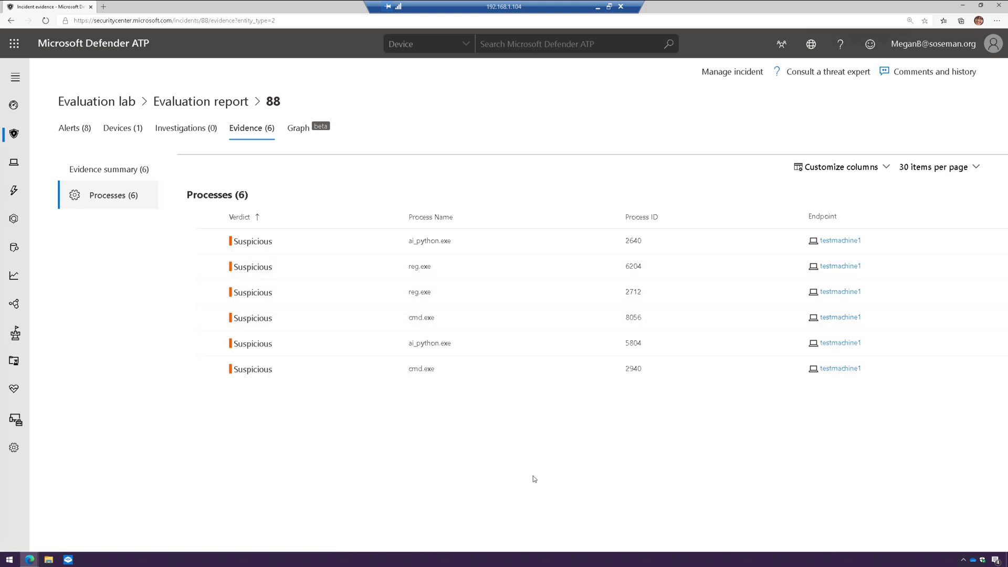
Return to the evaluation lab overview via the breadcrumb
left_click(120, 102)
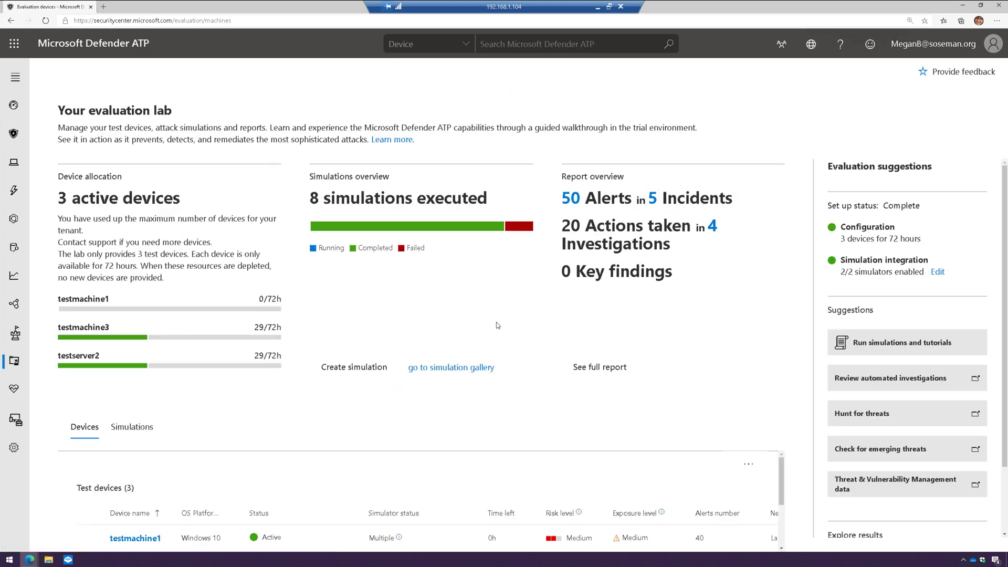